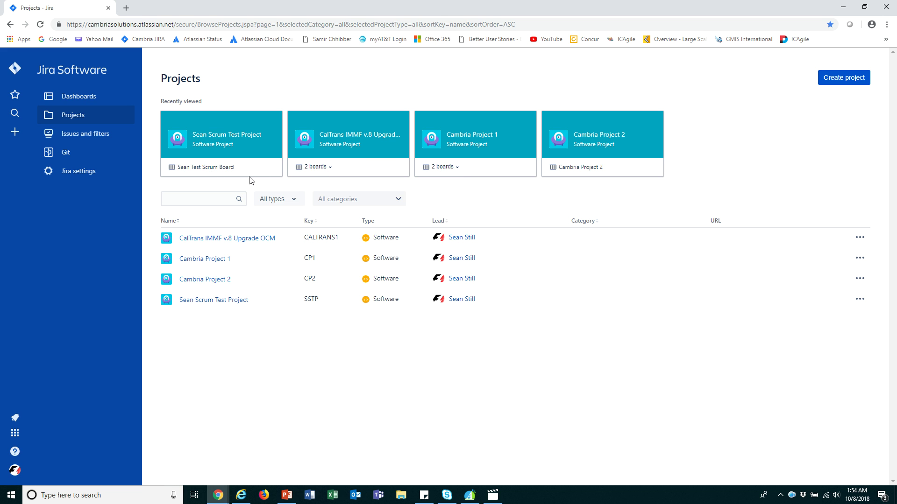
Step: Open the Scrum test project from the recently viewed projects and look through its list of boards
left_click(223, 135)
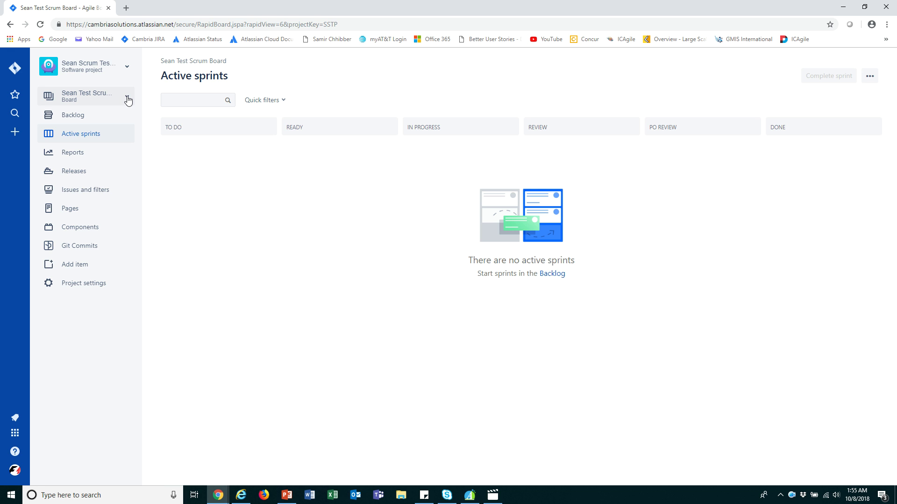
left_click(127, 98)
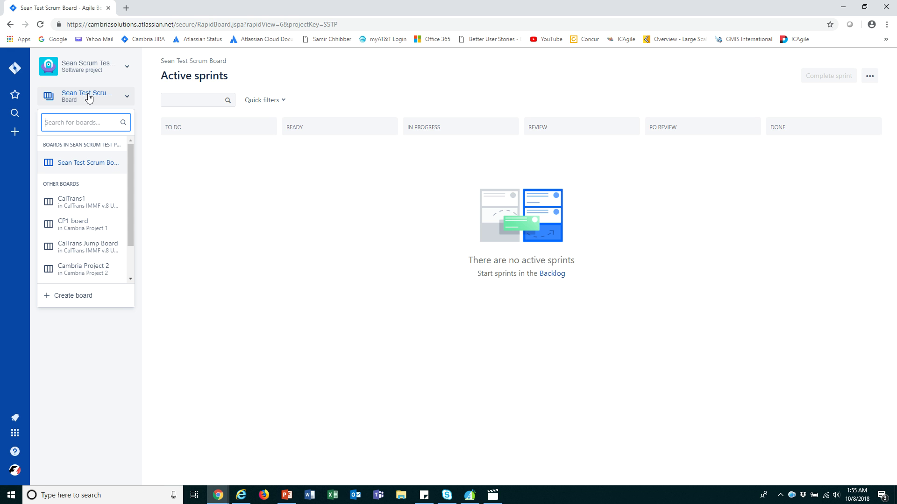
left_click(200, 213)
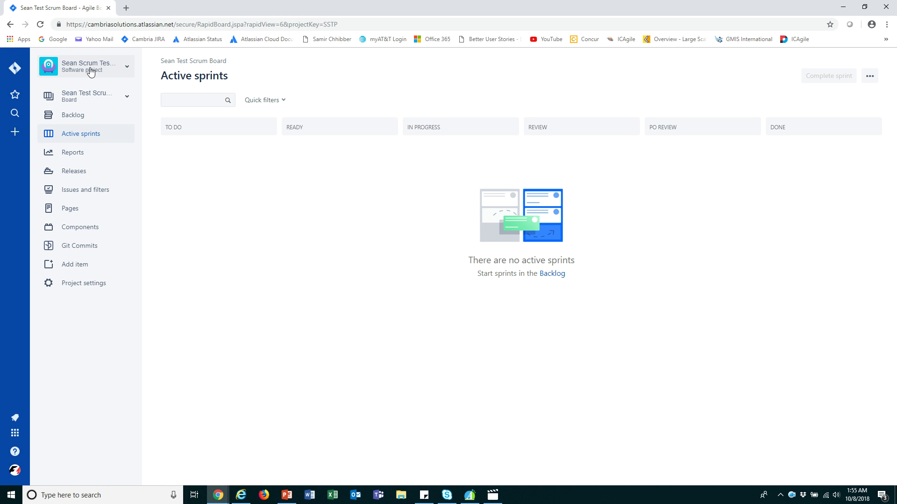
Step: Create a Scrum board from the existing Scrum test project, named with the owner's first name followed by "Test Scrum Board 2"
left_click(127, 96)
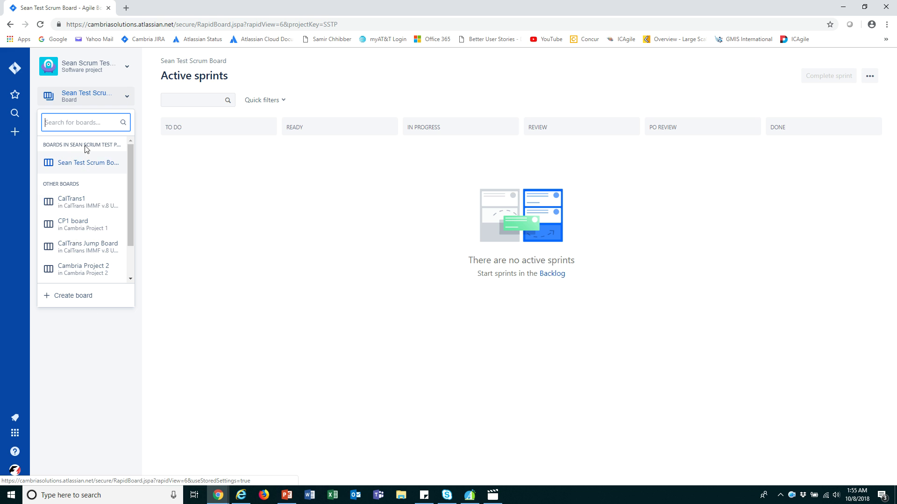
left_click(70, 299)
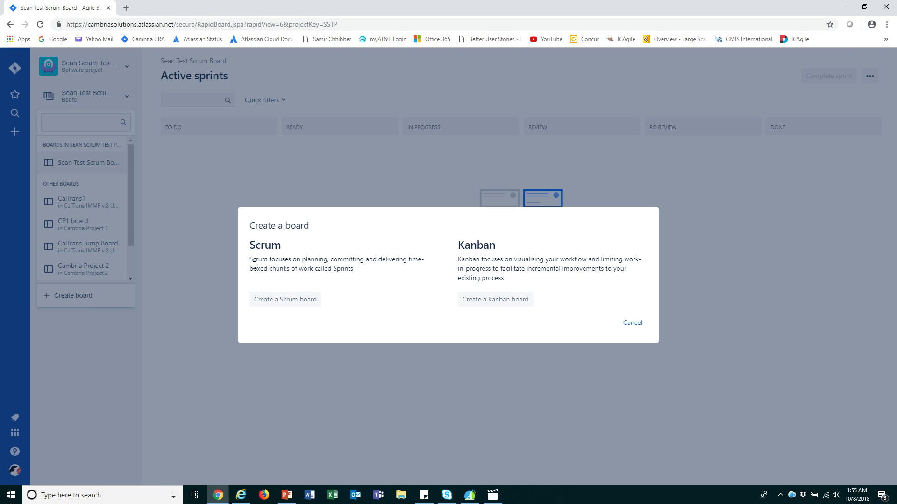
left_click(286, 303)
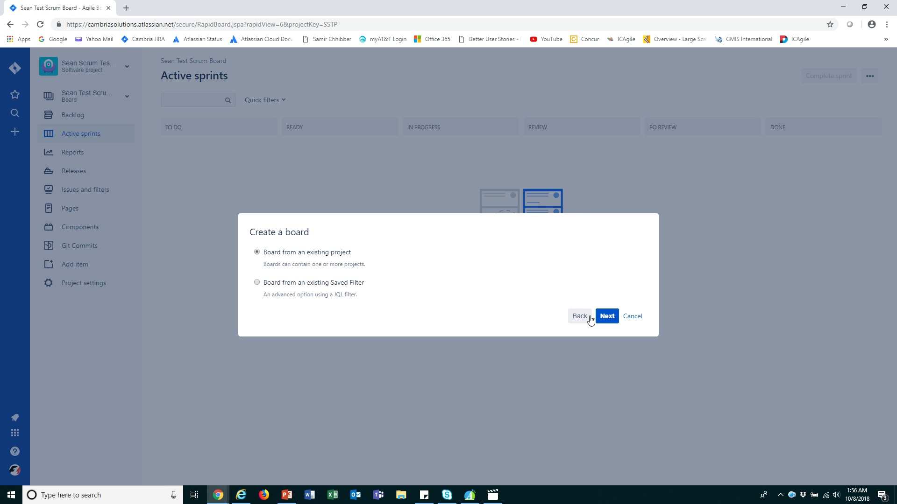
left_click(606, 316)
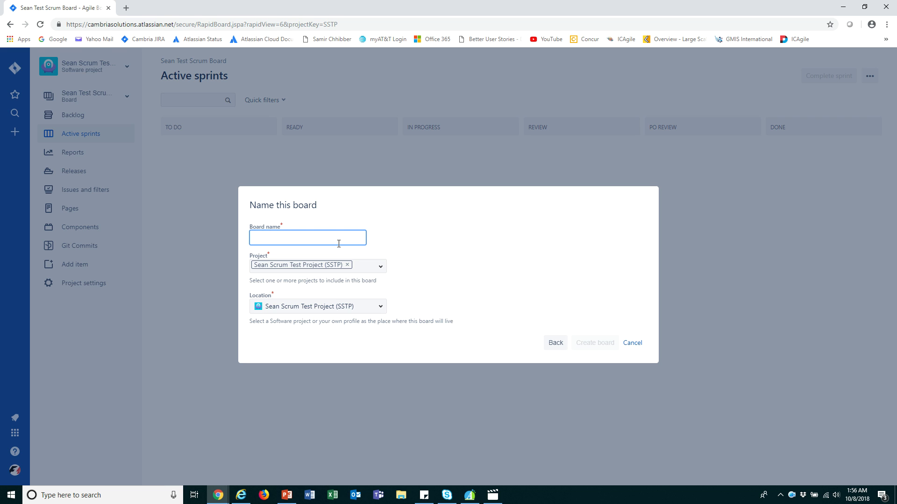
type("Sean")
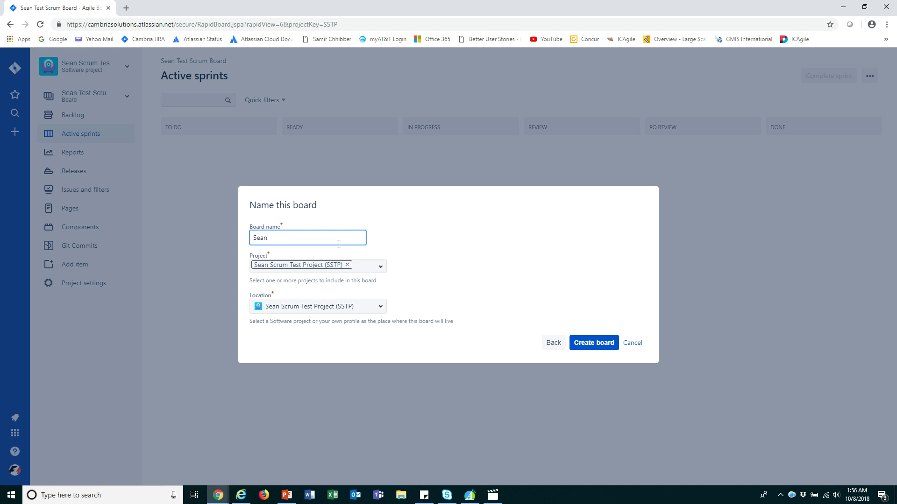
type(" Test Scrum Board 2")
left_click(593, 343)
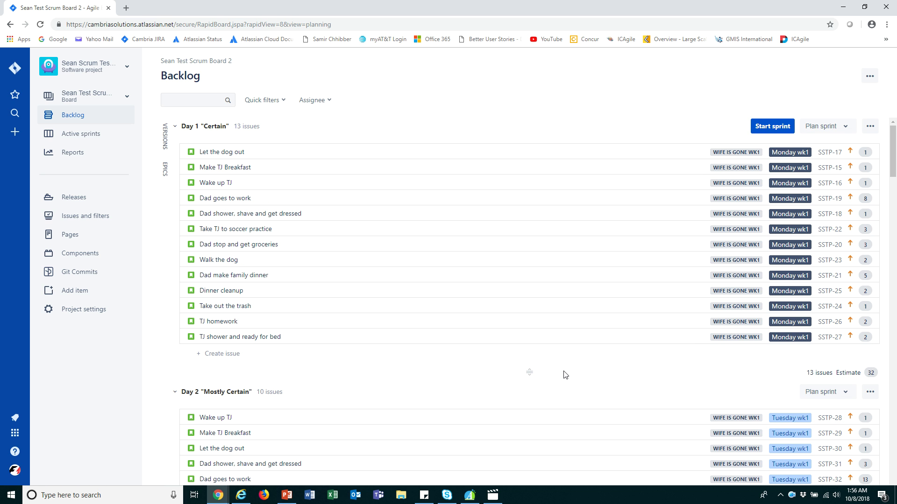
Step: Show the new board's active sprints and open its board settings for column management
left_click(120, 97)
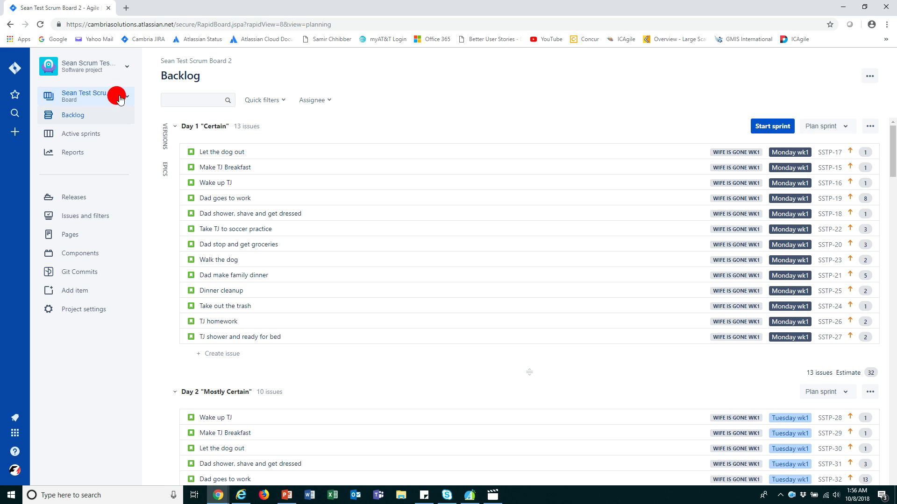
left_click(310, 70)
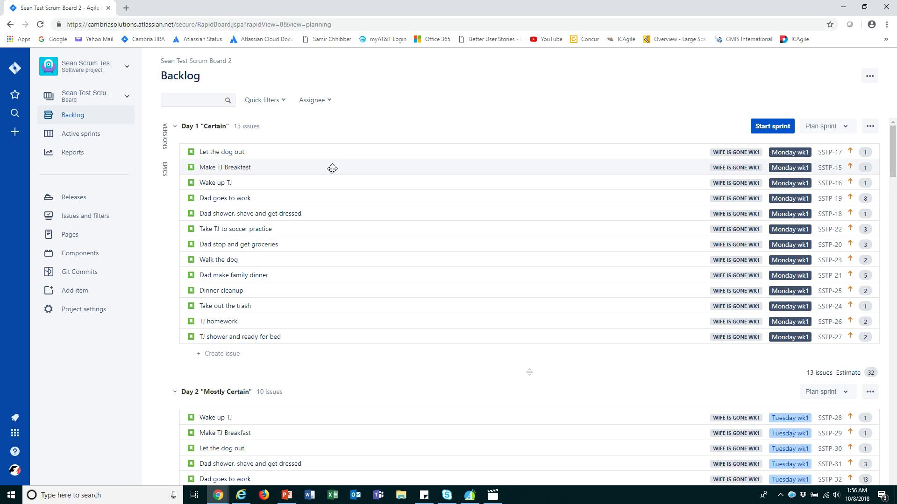
left_click(83, 136)
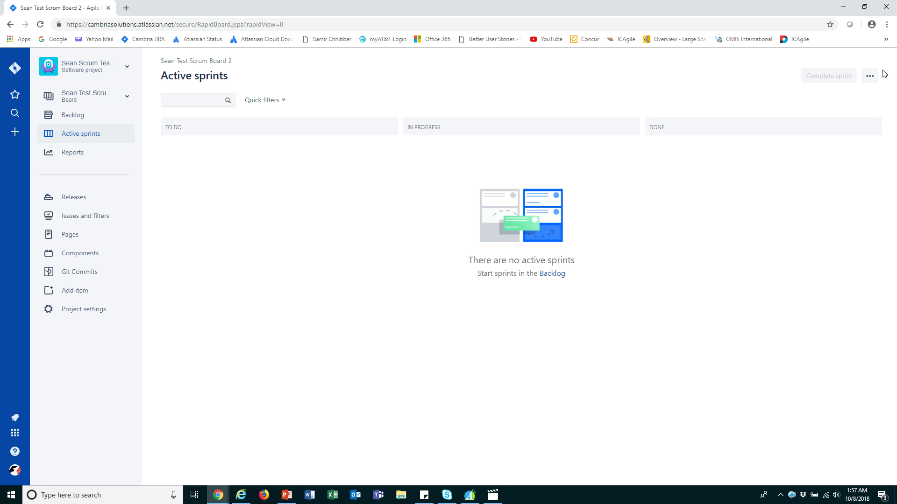
left_click(870, 77)
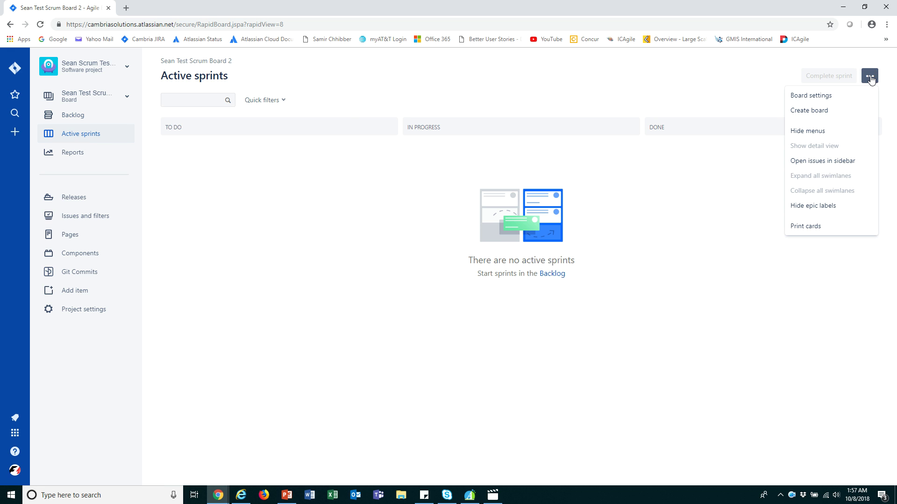
left_click(823, 96)
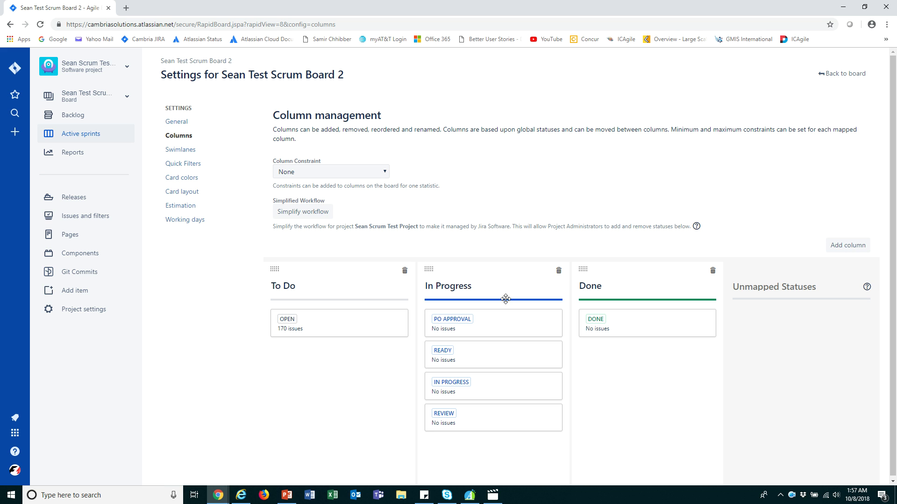
Step: Add three columns before Done and move the In Progress, Review and PO Approval statuses into them, one each in that order
left_click(849, 245)
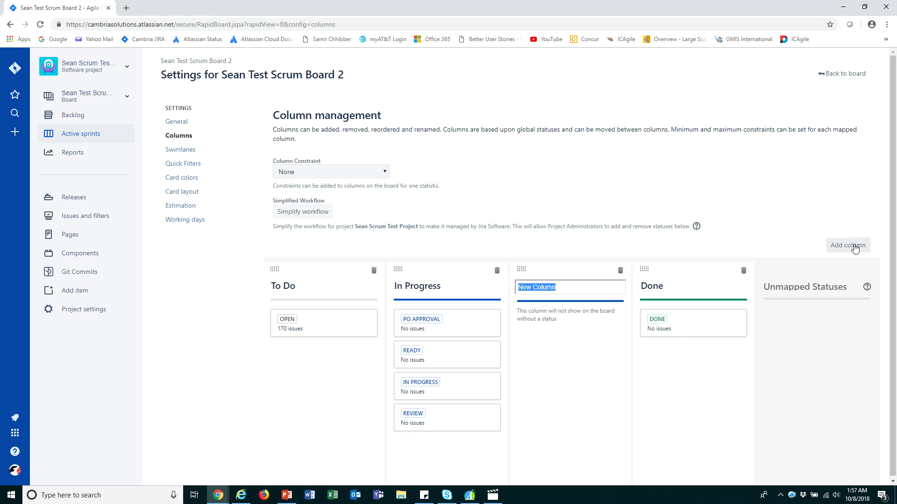
left_click(853, 248)
left_click(853, 247)
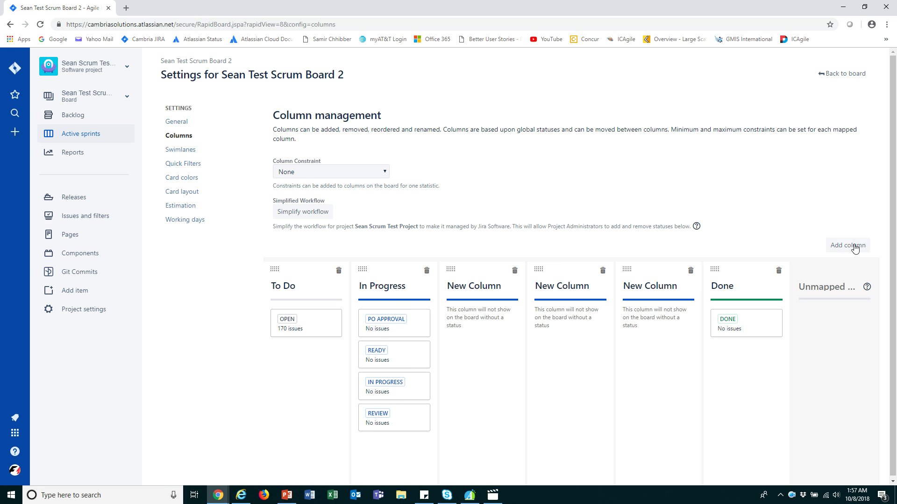
left_click_drag(413, 324, 608, 379)
left_click_drag(669, 327, 669, 326)
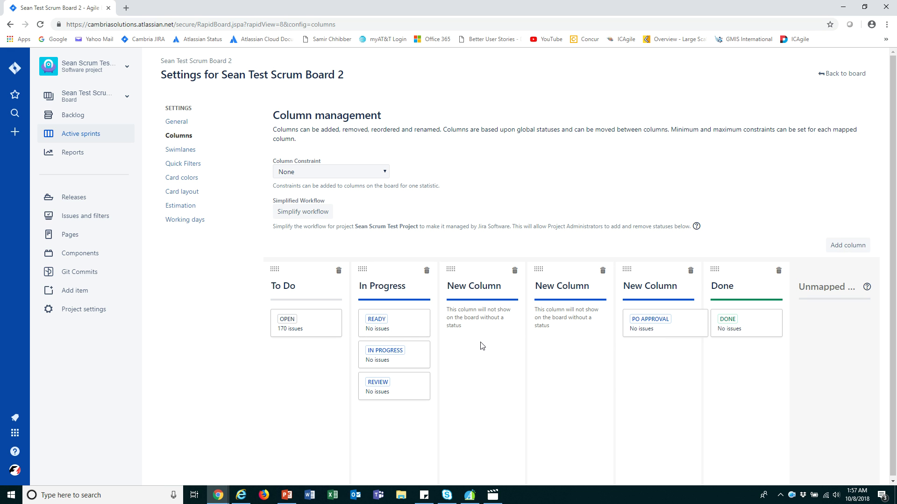
left_click_drag(408, 358, 581, 330)
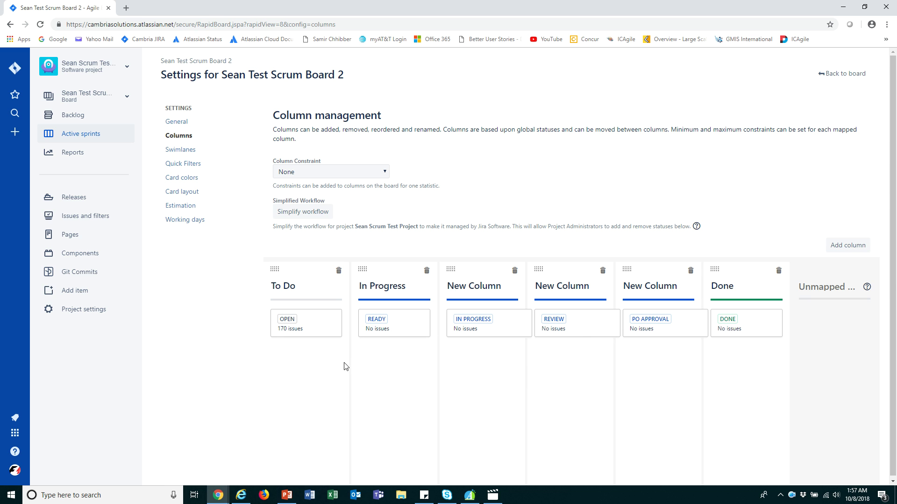
Step: Move the In Progress column after the first new column, placing the Ready status in the new column and In Progress under In Progress
left_click(482, 287)
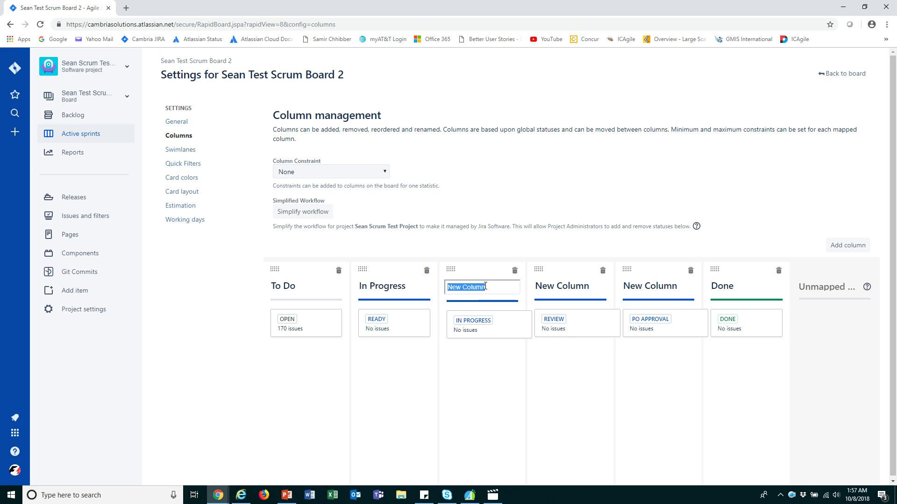
left_click_drag(388, 270, 467, 286)
mouse_move(415, 323)
left_mouse_down()
mouse_move(484, 348)
mouse_move(495, 327)
mouse_move(412, 314)
left_mouse_up()
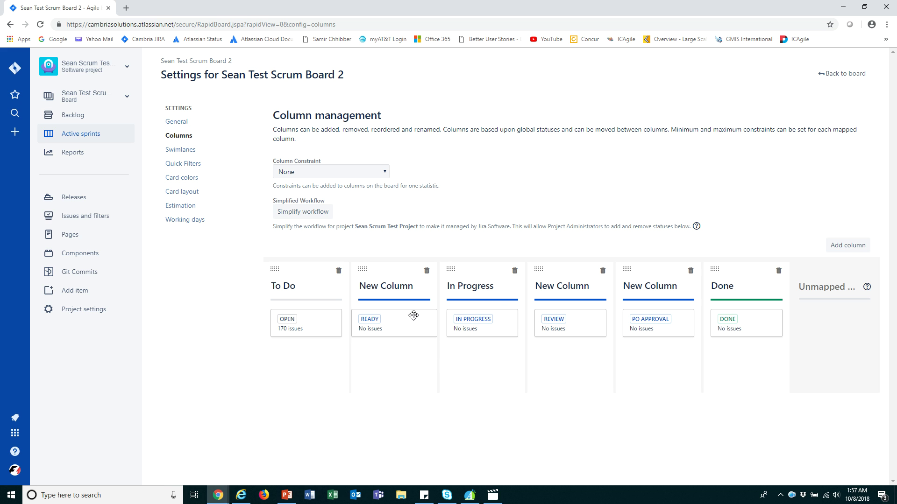
Step: Rename the new column that holds the Ready status to Ready
left_click(401, 287)
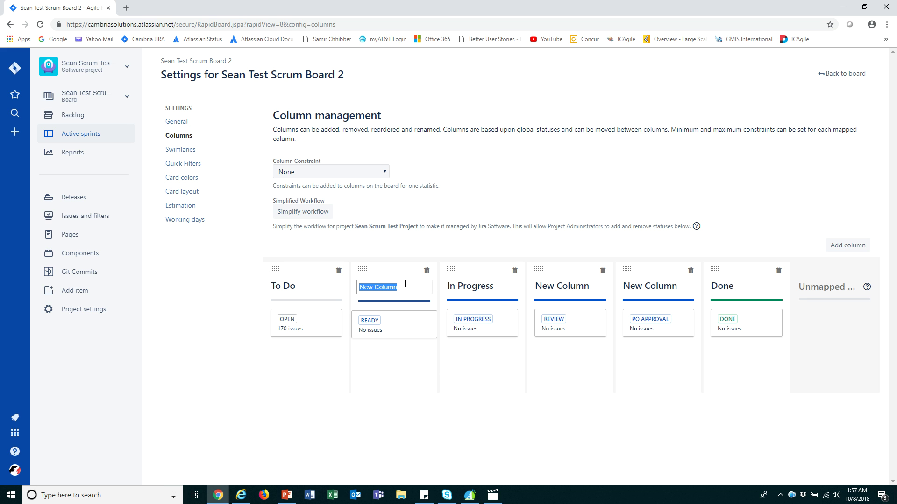
type("Read Only")
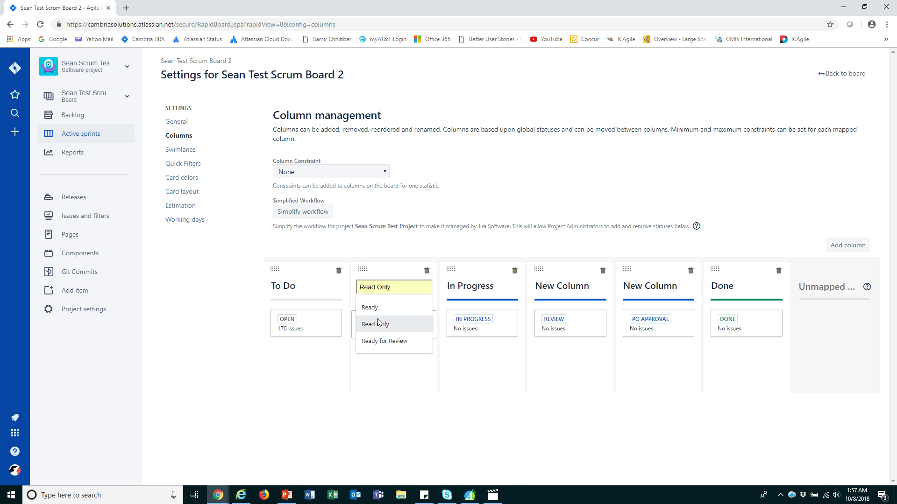
left_click(374, 308)
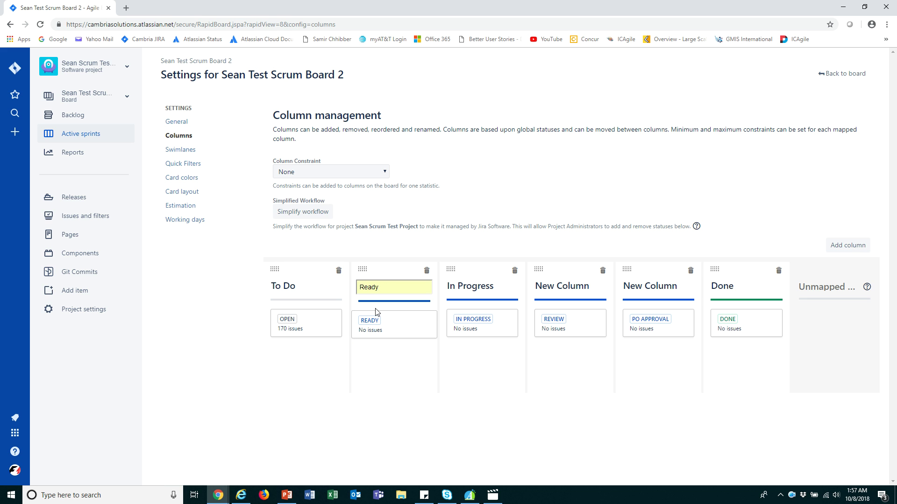
Step: Rename the new column that holds the Review status to Review
left_click(564, 289)
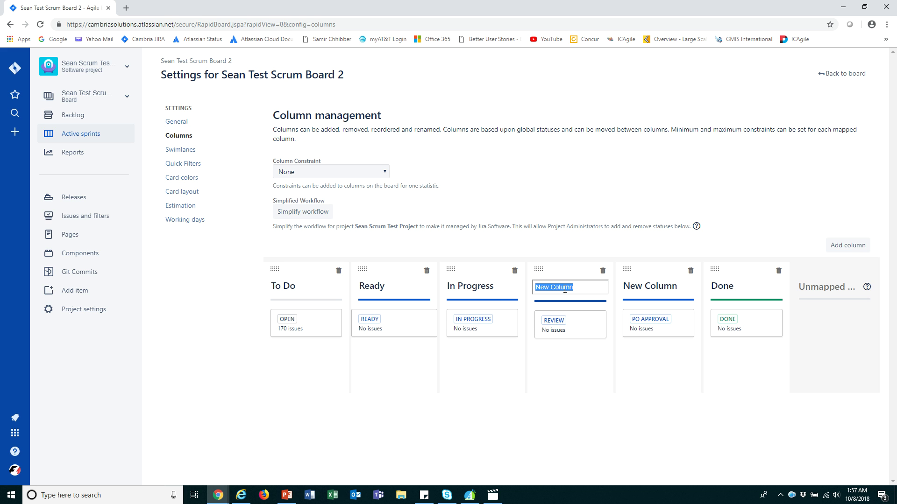
type("Re")
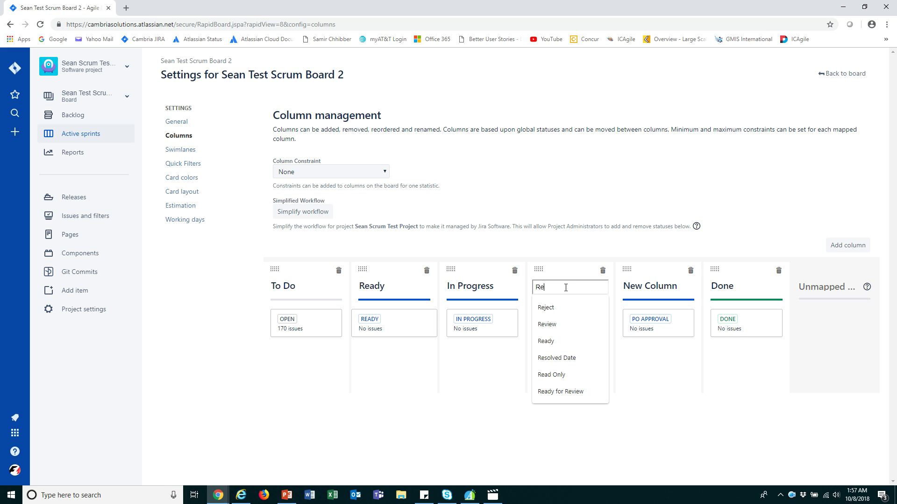
key("Down")
key("Down")
key("Return")
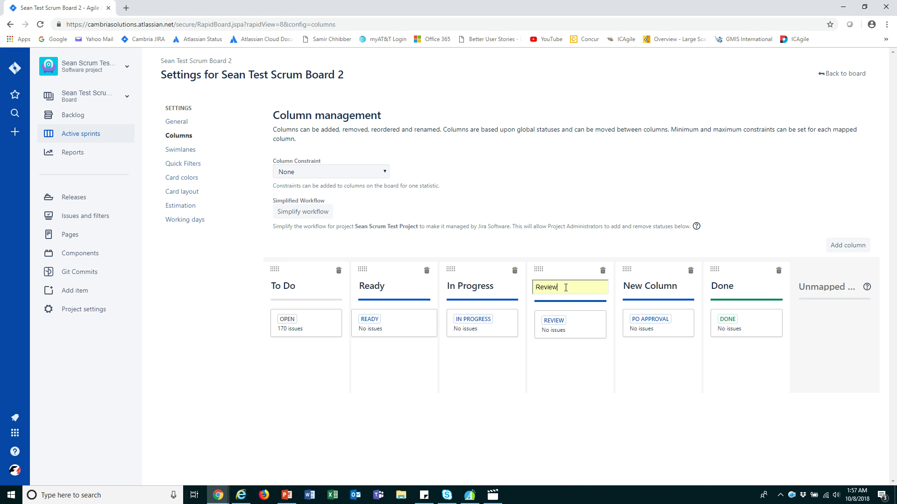
Step: Rename the new column that holds the PO Approval status to PO Review and return to the board
left_click(644, 286)
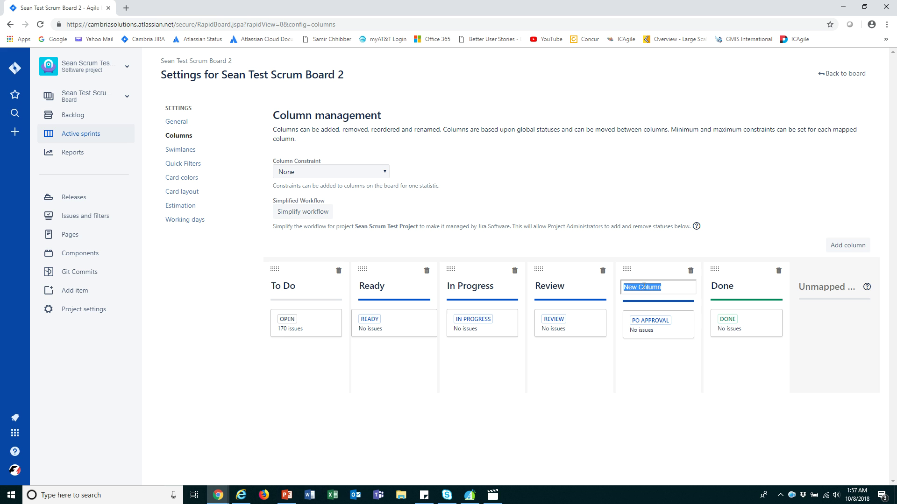
type("PO")
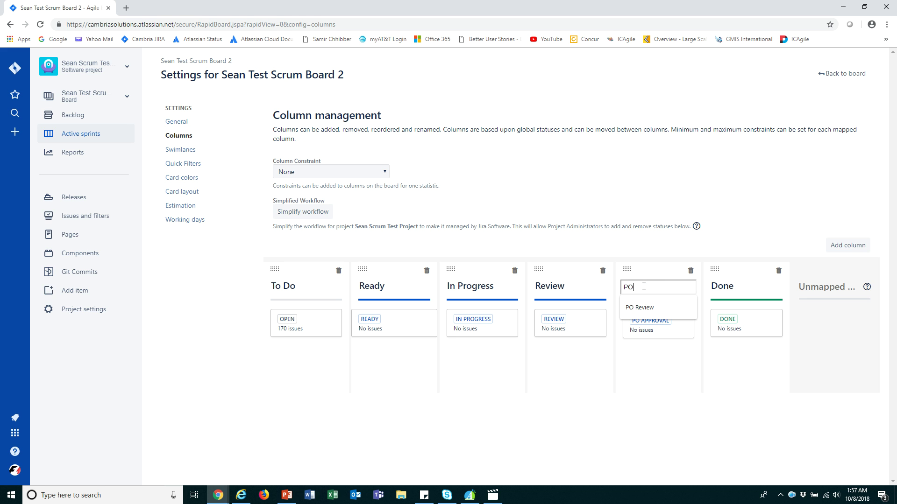
key("Down")
key("Return")
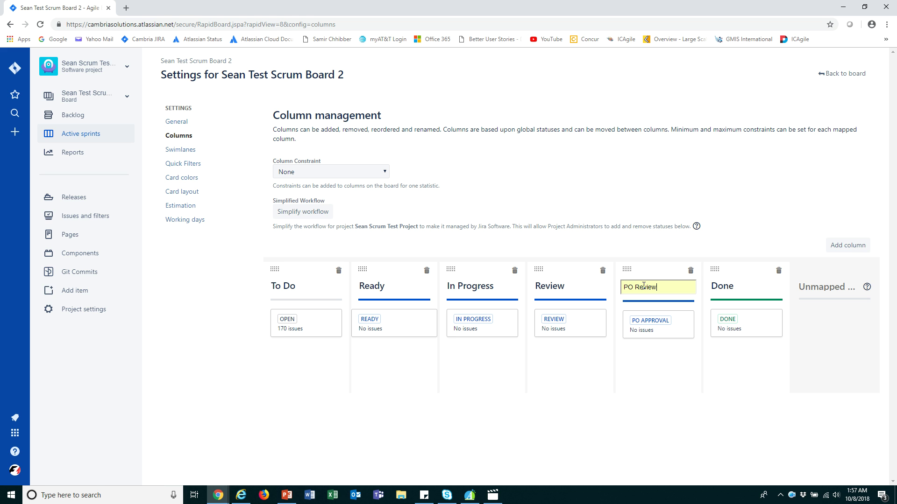
key("Return")
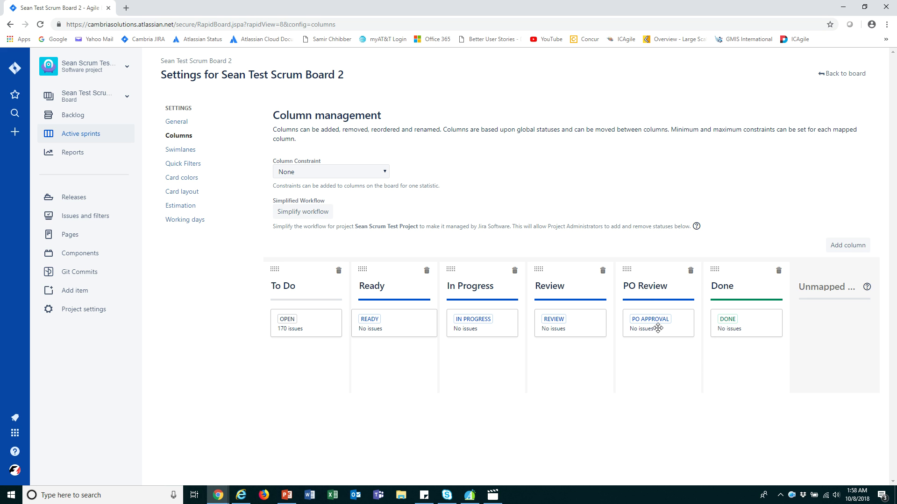
left_click(843, 75)
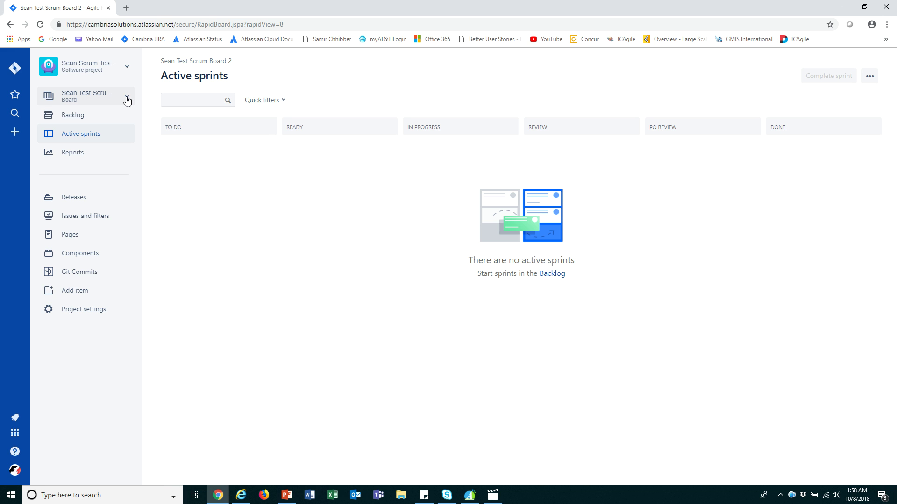
Step: Open the Scrum test project's original board from the projects list and view its backlog
left_click(15, 68)
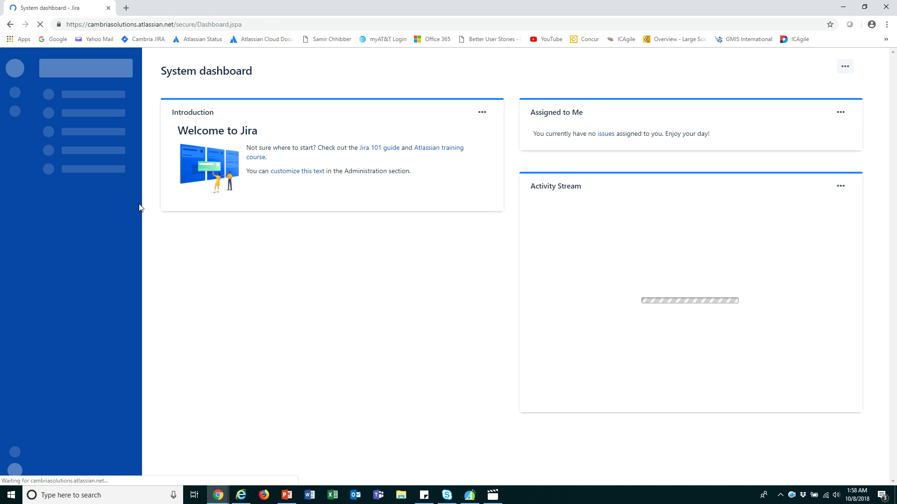
left_click(92, 116)
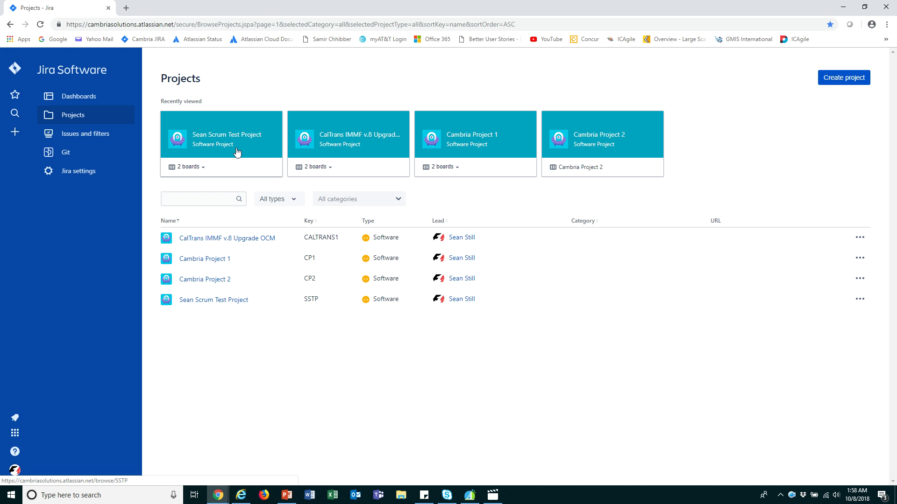
left_click(202, 170)
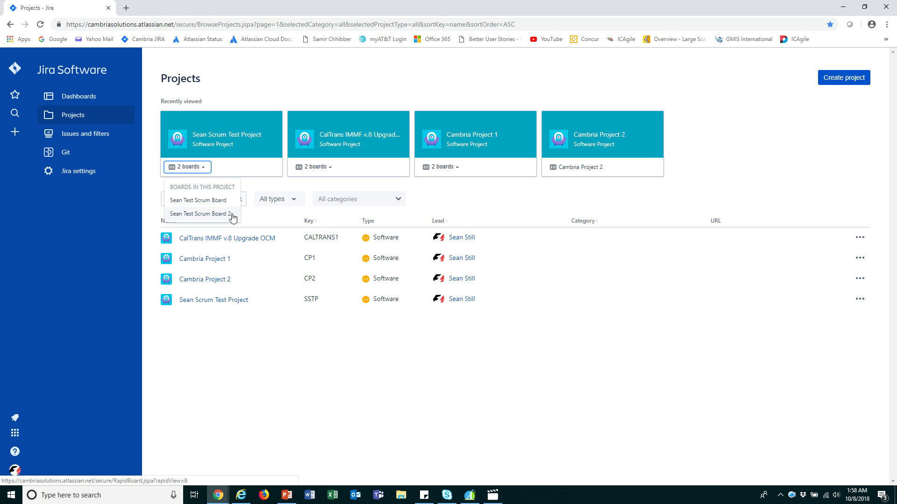
left_click(216, 201)
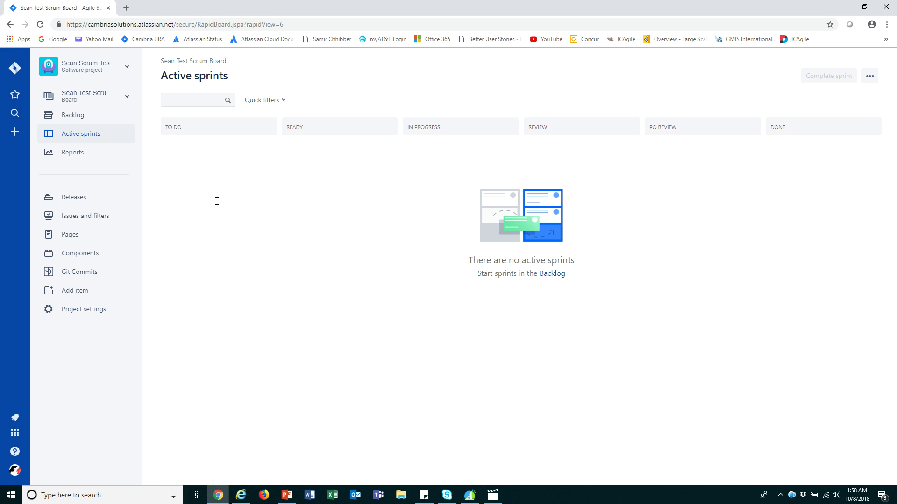
left_click(86, 118)
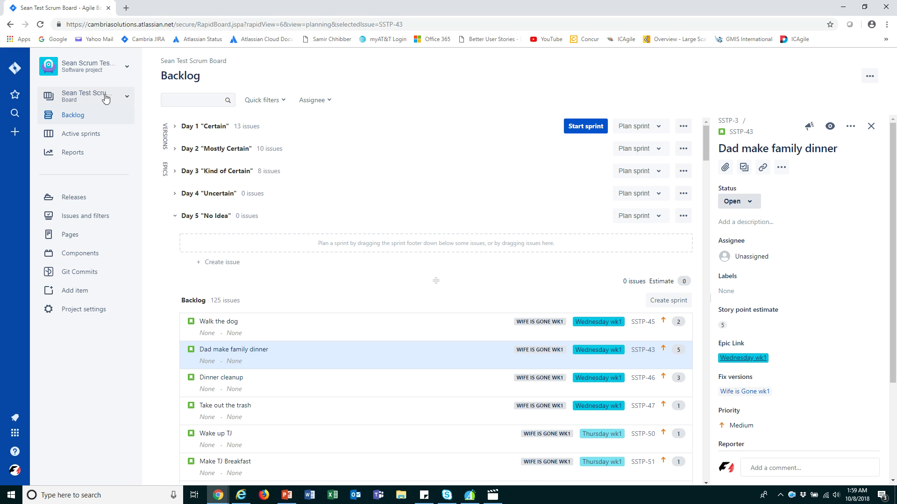
Step: List all boards on the site through search and view the actions available for the CalTrans1 board
left_click(14, 115)
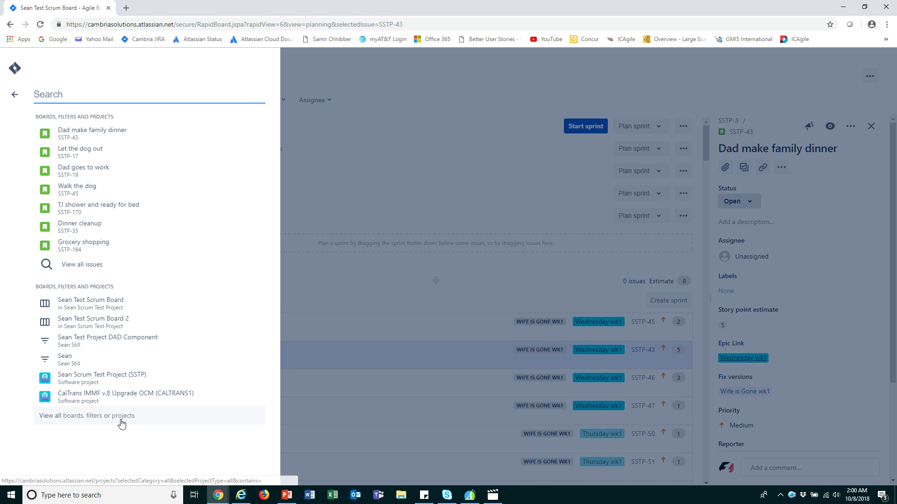
left_click(73, 417)
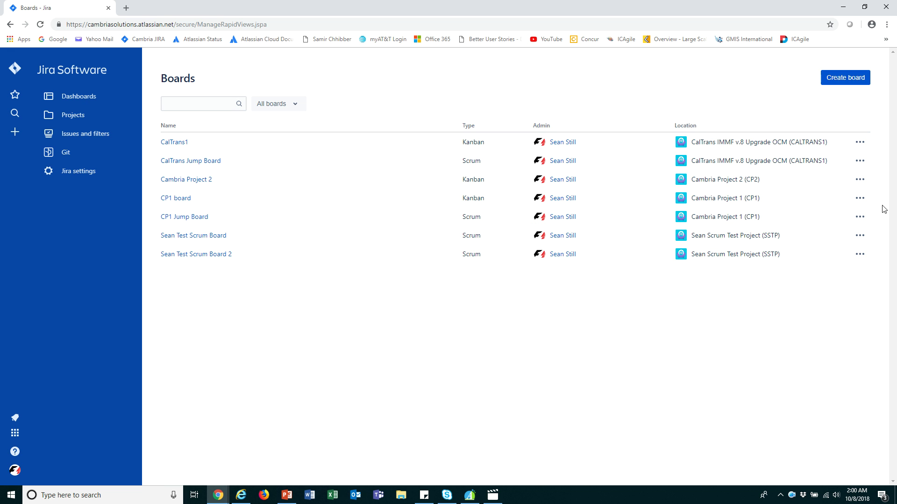
left_click(860, 142)
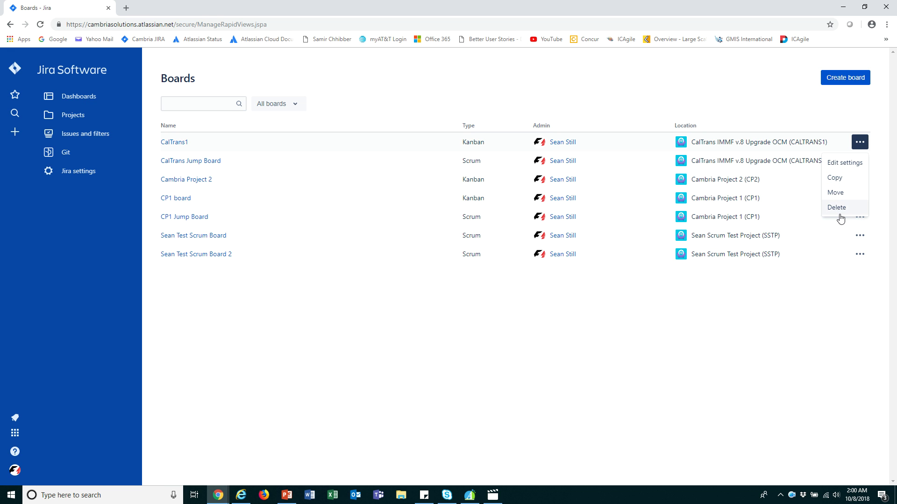
left_click(531, 322)
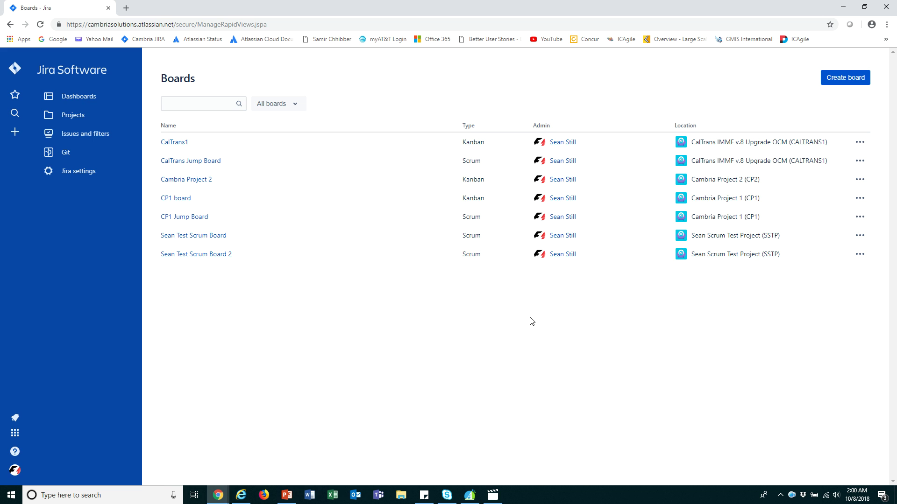